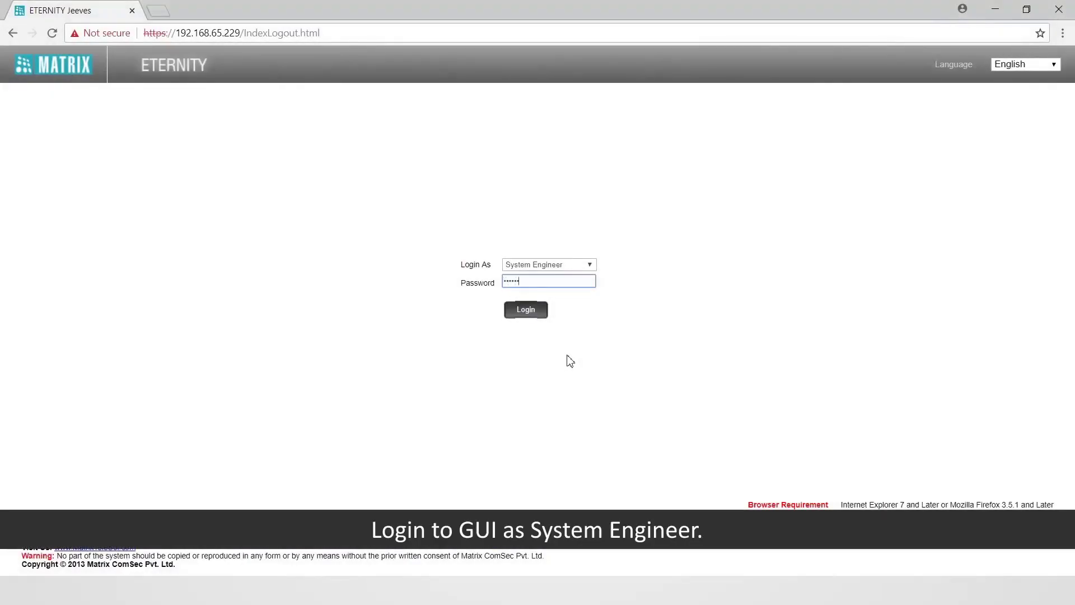
Finish entering the system engineer password and log in to ETERNITY NE Configuration.
text(1)
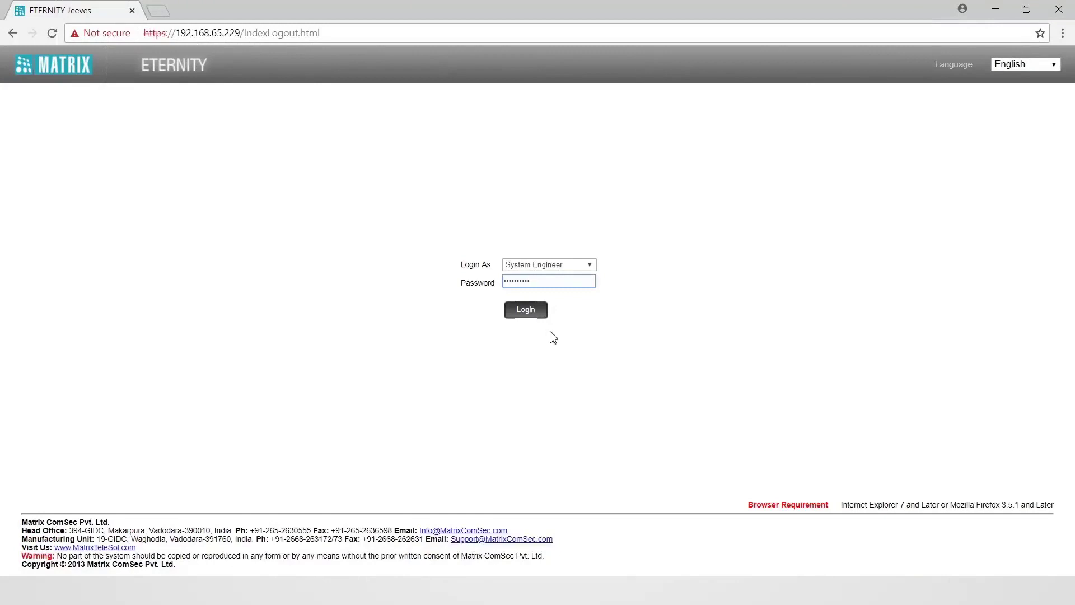
click(527, 314)
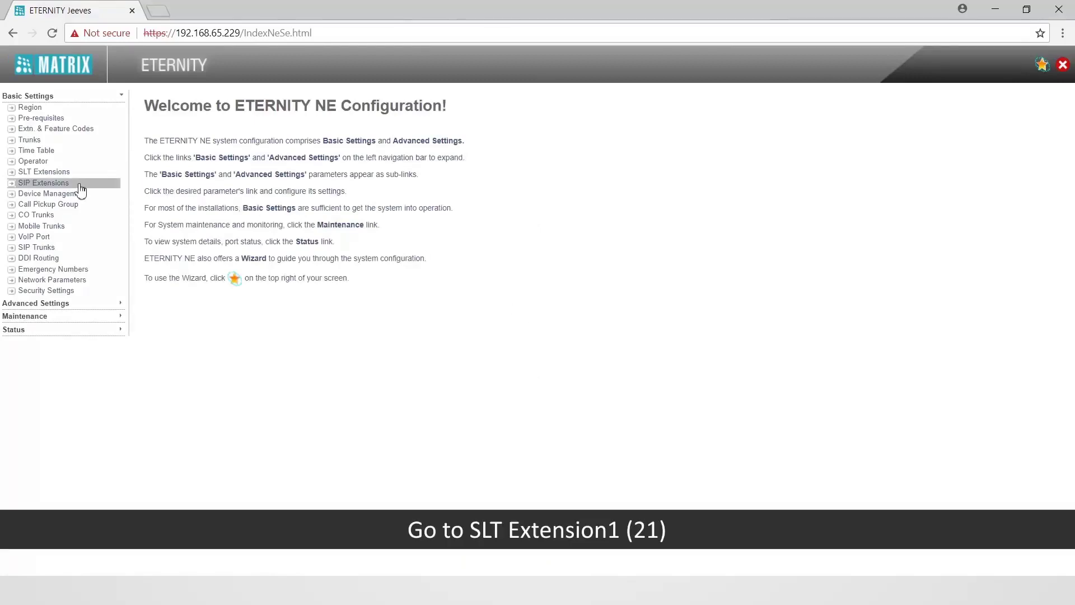
Open extension 21's SLT settings with all sections expanded, including Select Trunks for Outgoing Calls.
click(65, 178)
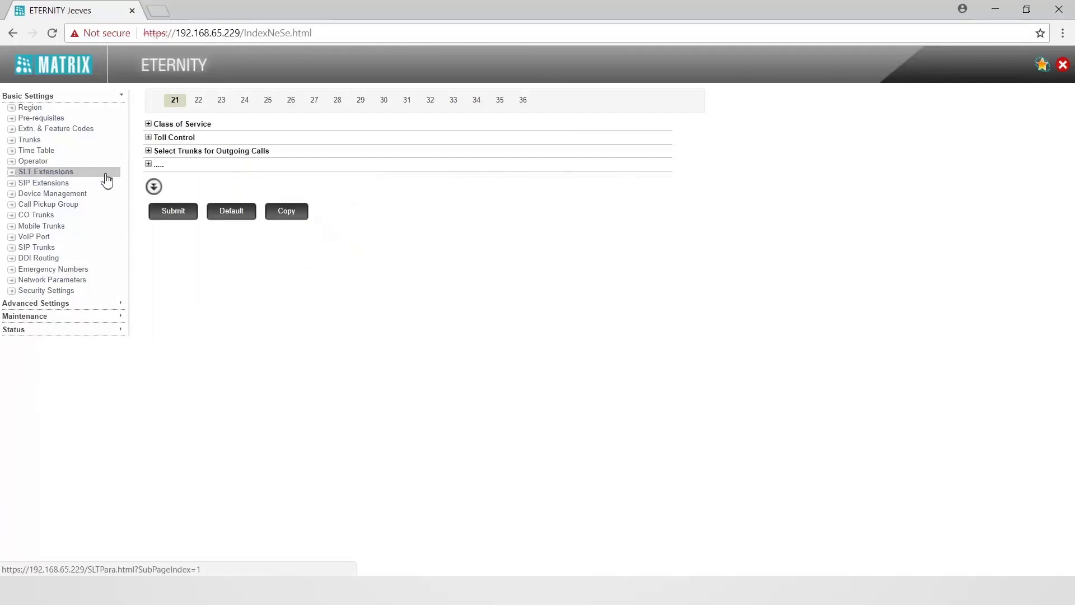
click(153, 189)
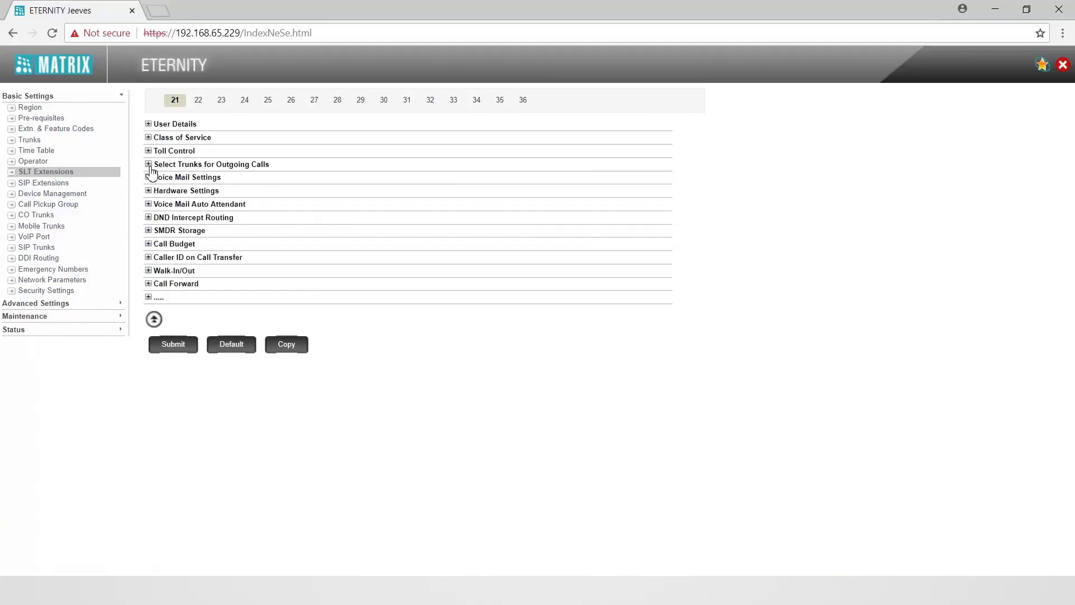
click(150, 166)
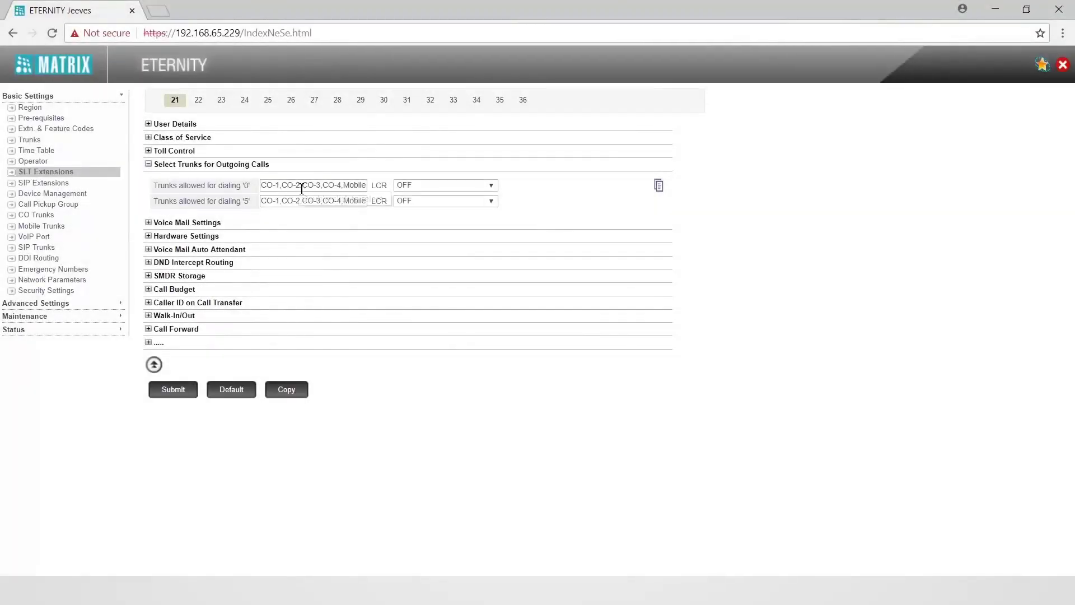
In extension 21's dialing '0' trunk list, remove CO-2 through CO-4 and the other non-SIP trunks.
double_click(301, 187)
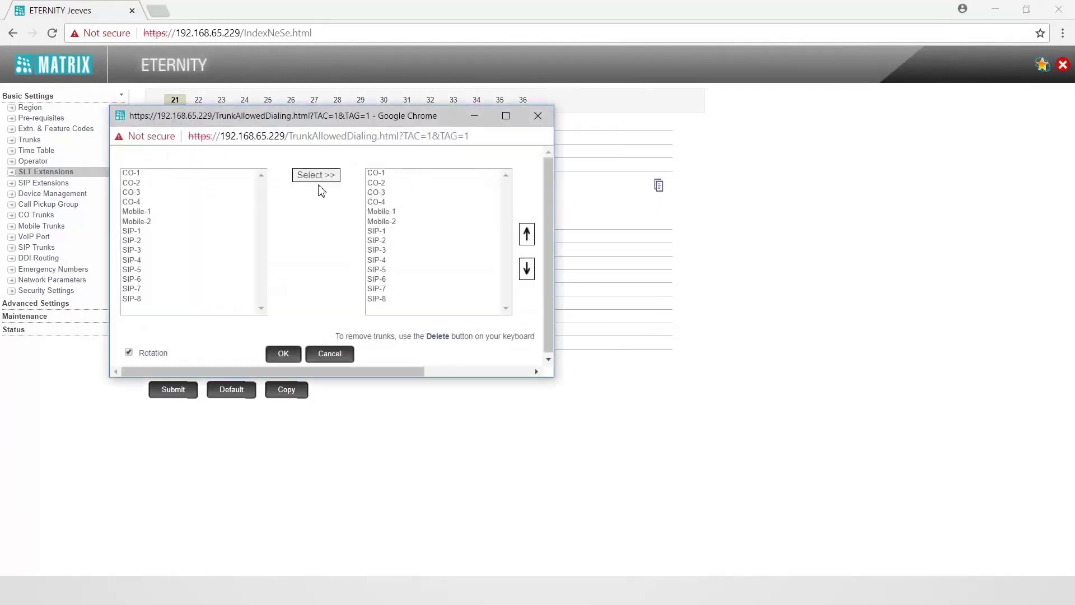
click(380, 187)
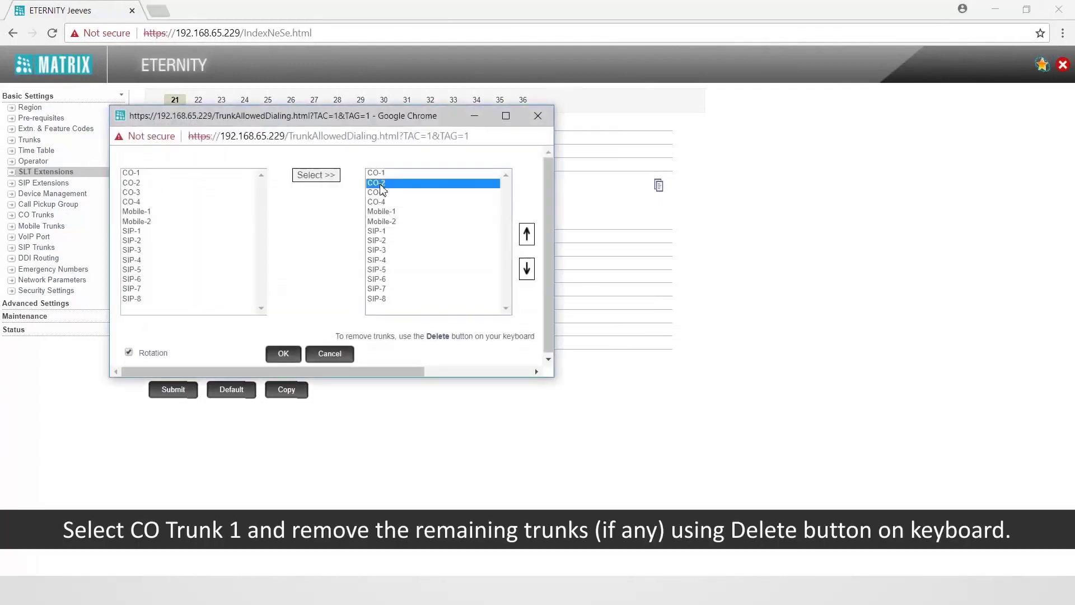
key(Delete)
click(380, 186)
key(Delete)
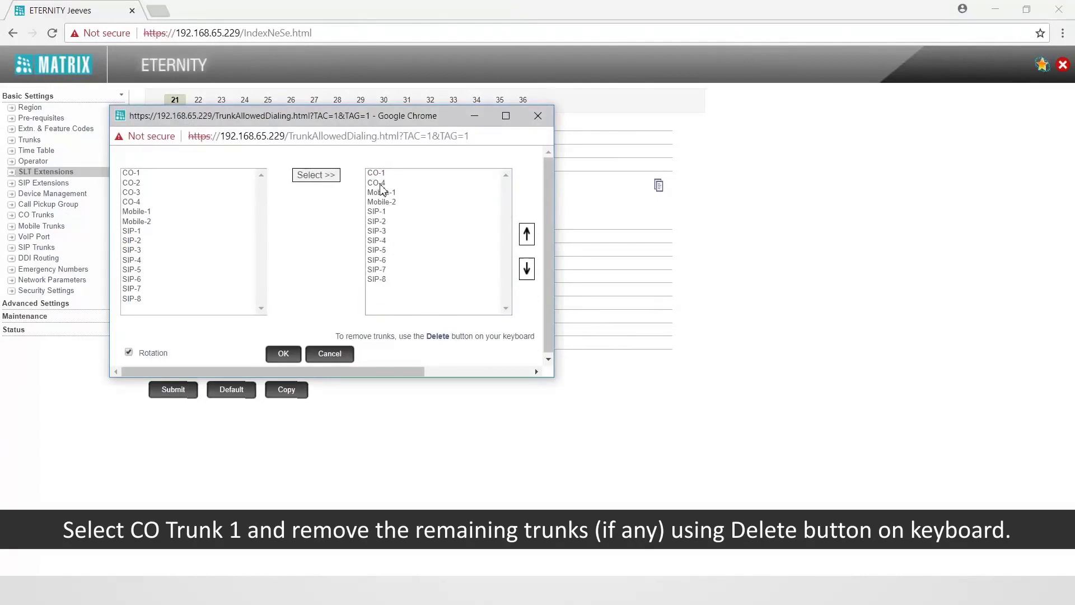
click(380, 186)
key(Delete)
click(380, 186)
key(Delete)
click(380, 186)
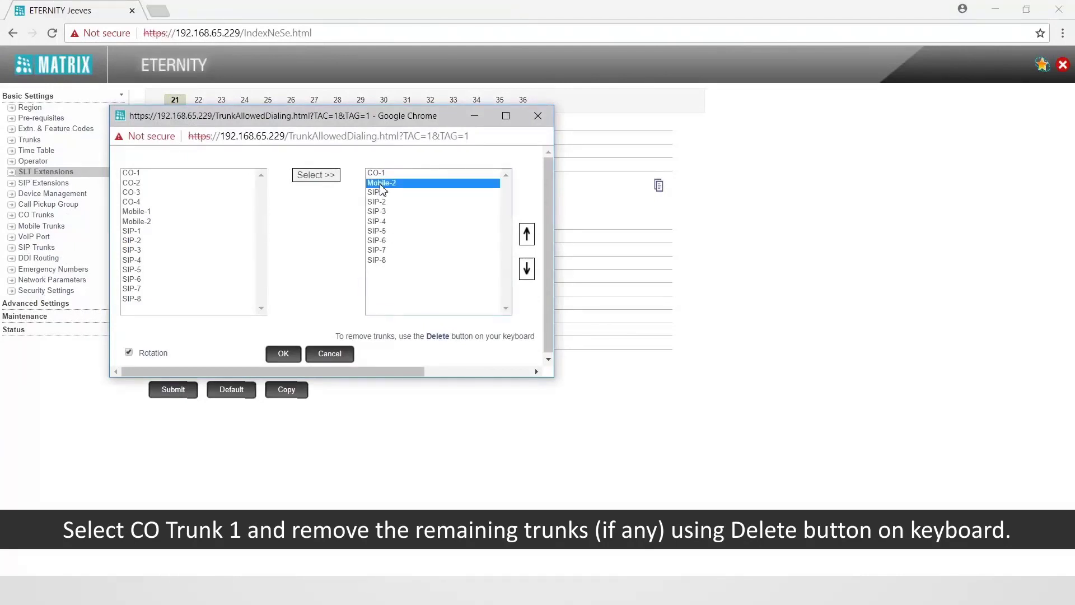
key(Delete)
click(380, 187)
key(Delete)
Remove all SIP trunks through SIP-8 from the dialing '0' list, leaving only CO-1.
click(380, 187)
key(Delete)
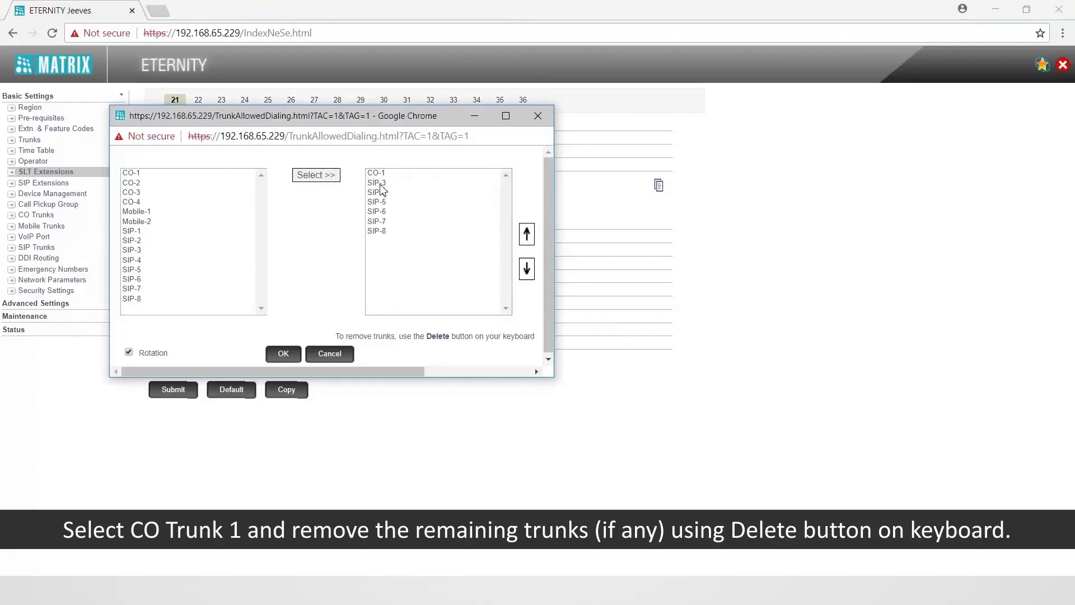
click(380, 186)
key(Delete)
click(380, 187)
key(Delete)
click(380, 186)
key(Delete)
click(380, 187)
key(Delete)
click(380, 185)
key(Delete)
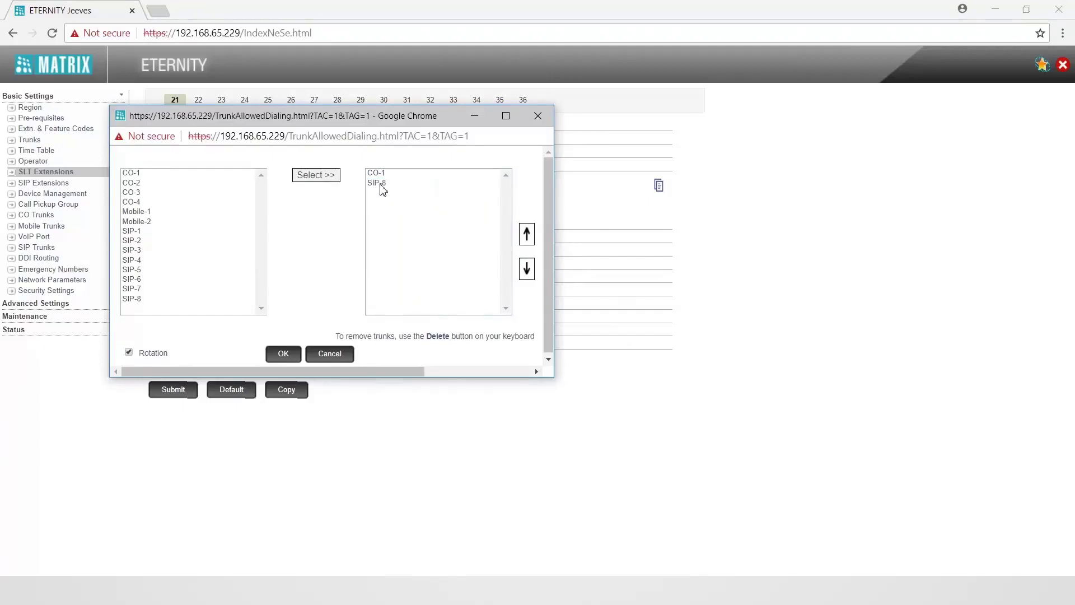
click(380, 185)
key(Delete)
Confirm CO-1 as the sole dialing '0' trunk and open the dialing '5' trunk list.
click(284, 355)
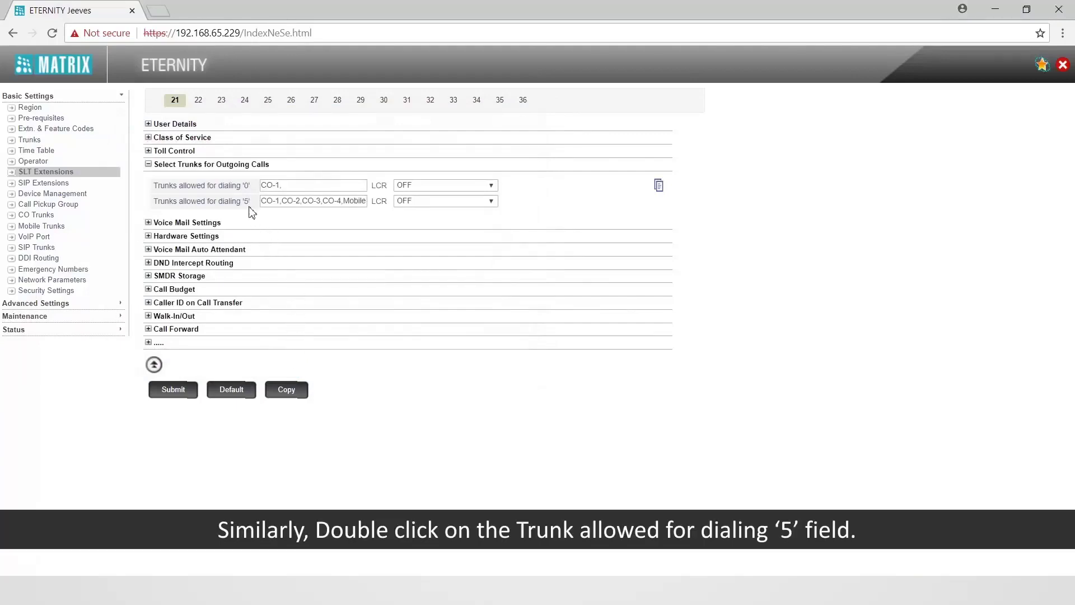
double_click(294, 202)
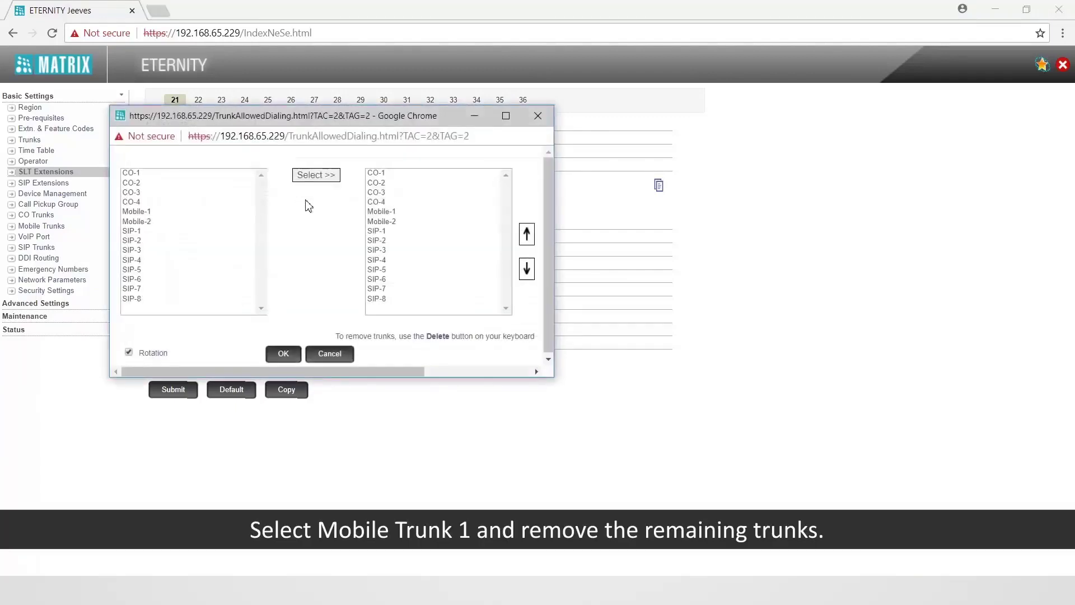
Remove CO-1 through CO-4 and Mobile-2 from extension 21's dialing '5' trunk list.
click(384, 176)
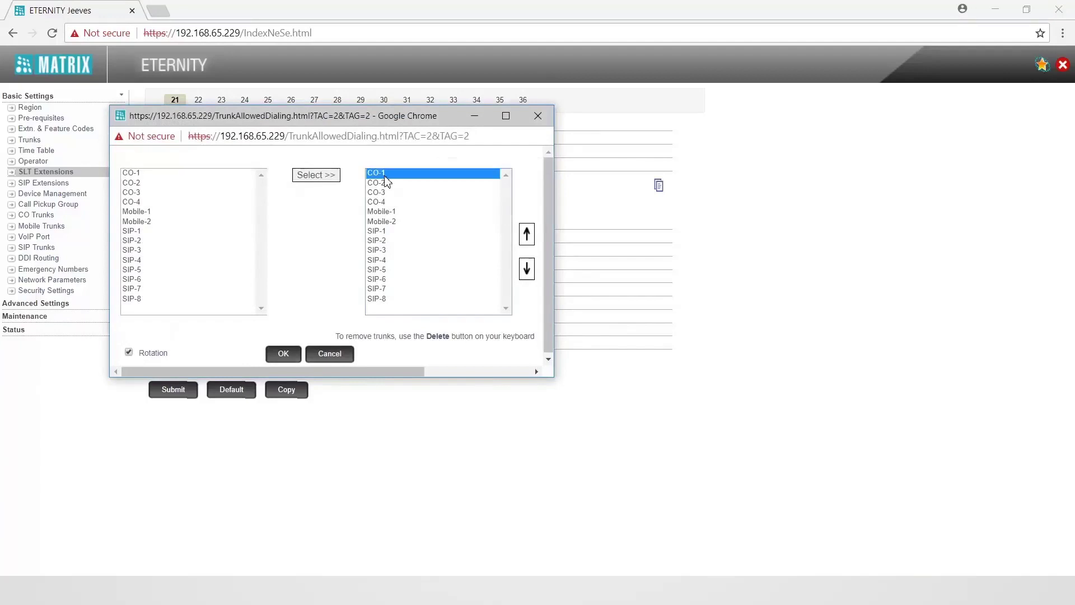
key(Delete)
click(384, 176)
key(Delete)
click(385, 175)
key(Delete)
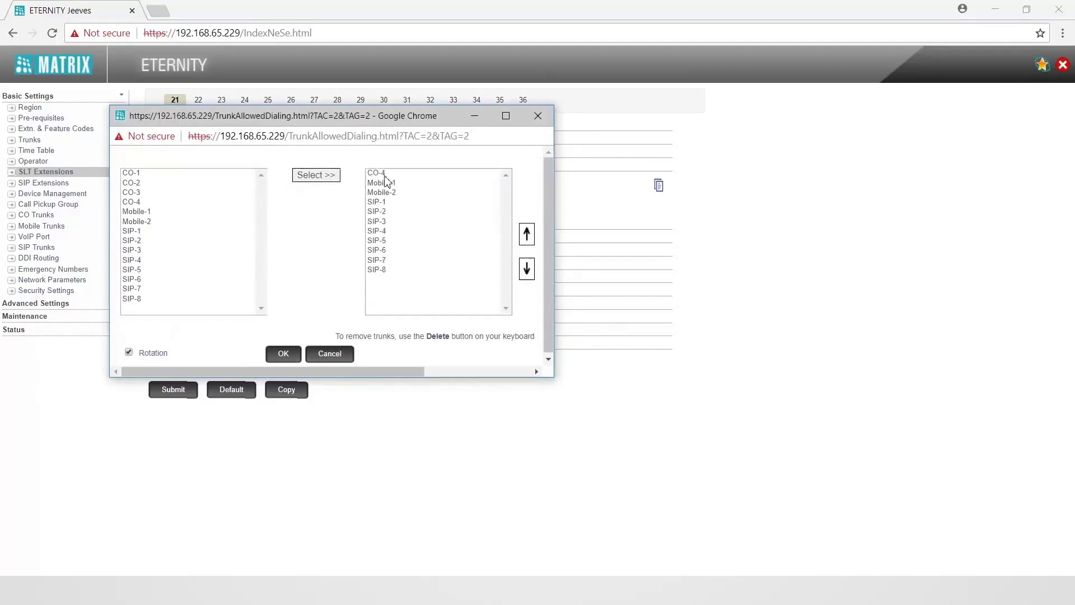
click(384, 176)
key(Delete)
click(391, 185)
key(Delete)
Remove SIP-1 through SIP-8 and confirm Mobile-1 as the only dialing '5' trunk.
click(392, 185)
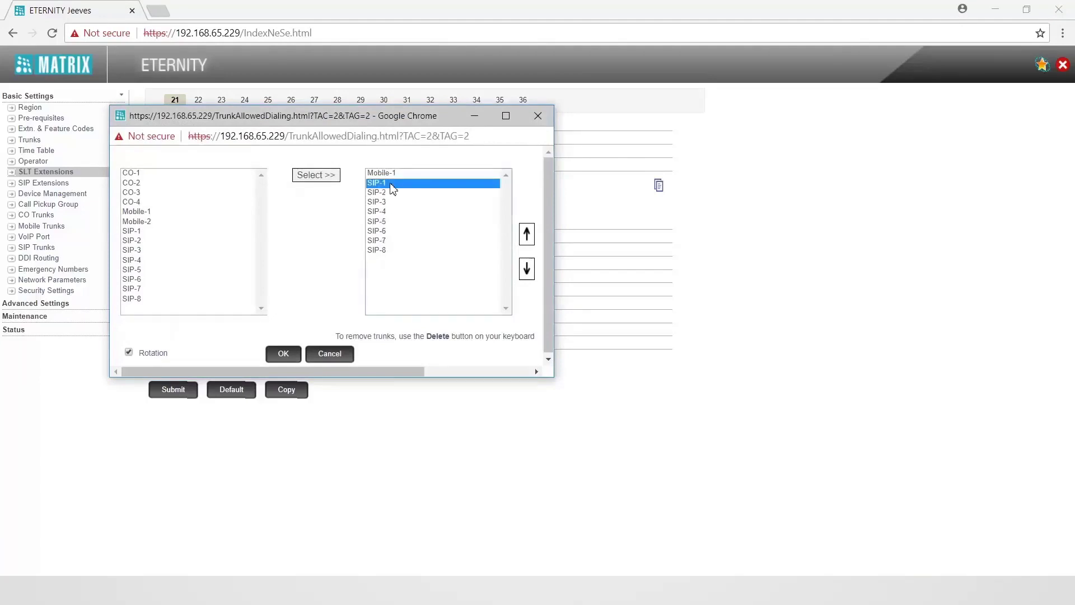
key(Delete)
click(392, 185)
key(Delete)
click(391, 185)
key(Delete)
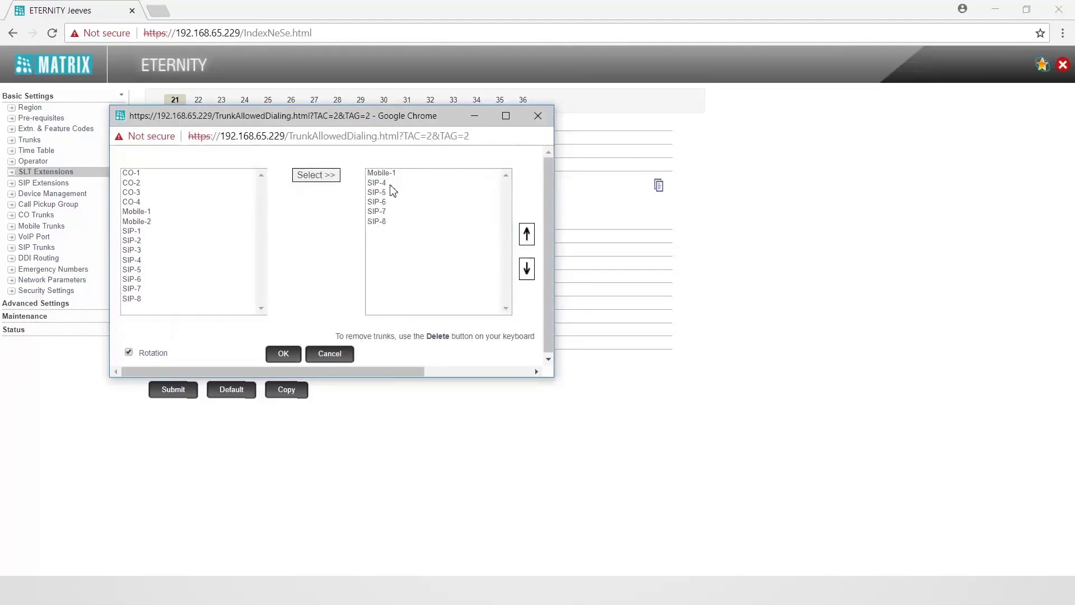
click(391, 185)
key(Delete)
click(391, 185)
key(Delete)
click(392, 185)
key(Delete)
click(392, 185)
key(Delete)
click(391, 185)
key(Delete)
click(284, 353)
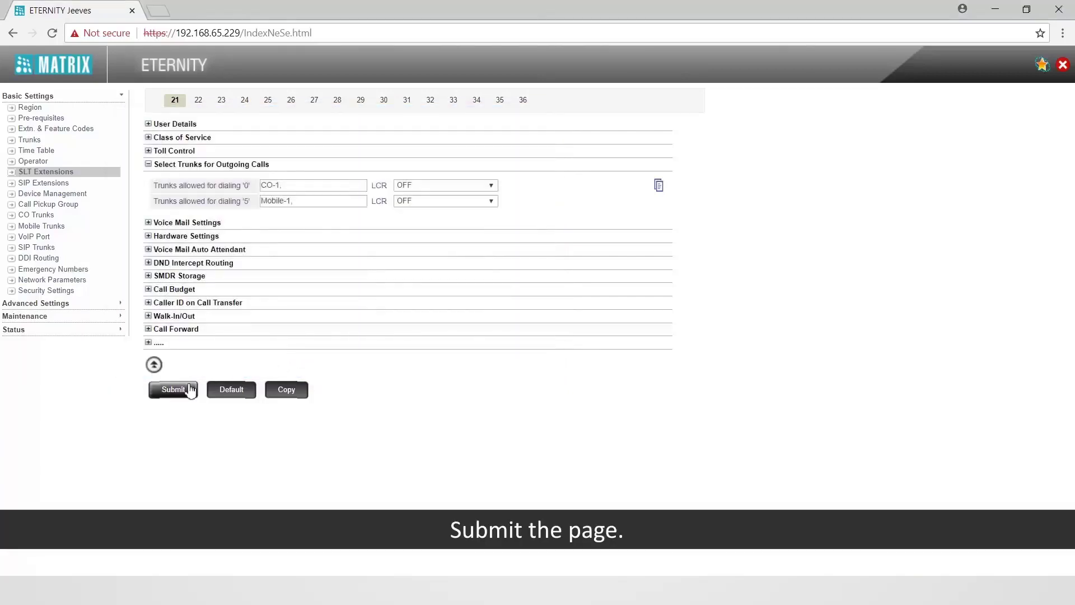
Submit extension 21's trunk settings, then switch to extension 22.
click(173, 390)
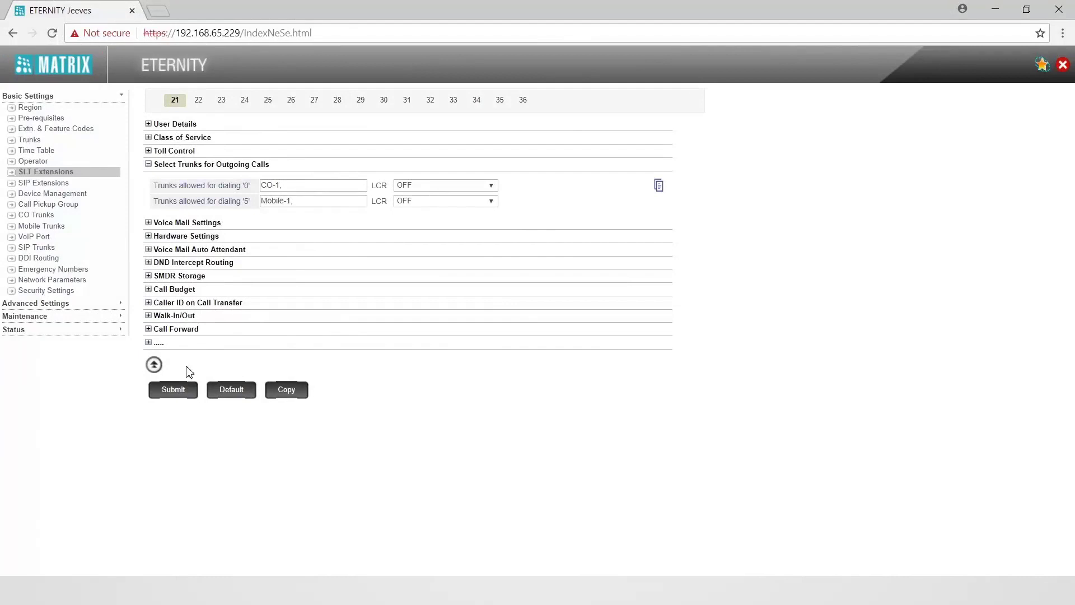
click(198, 101)
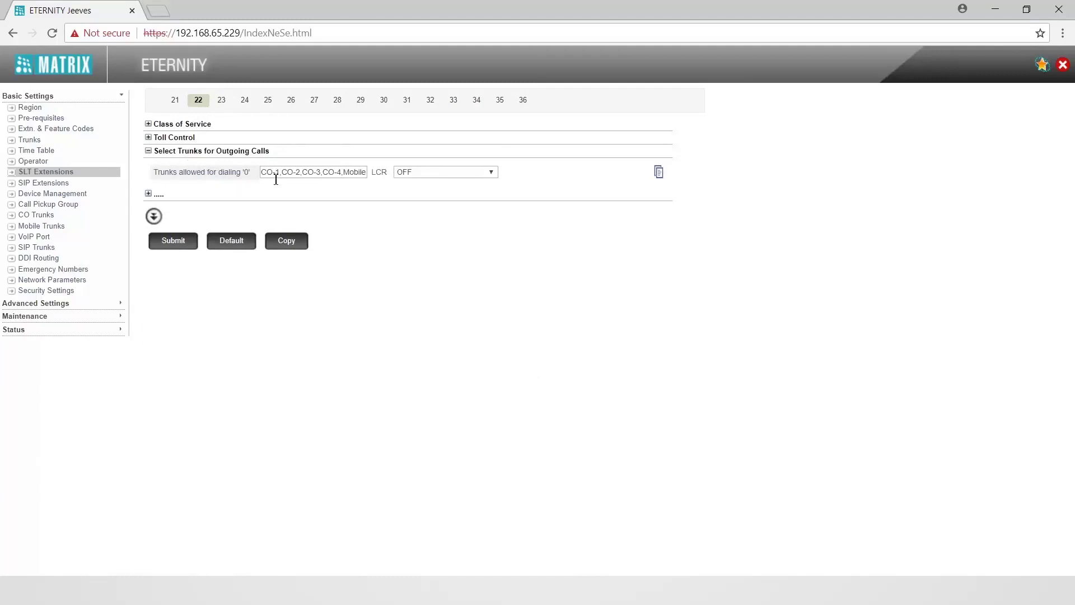
In extension 22's dialing '0' trunk list, remove CO-1 through CO-4 and Mobile-2.
double_click(314, 174)
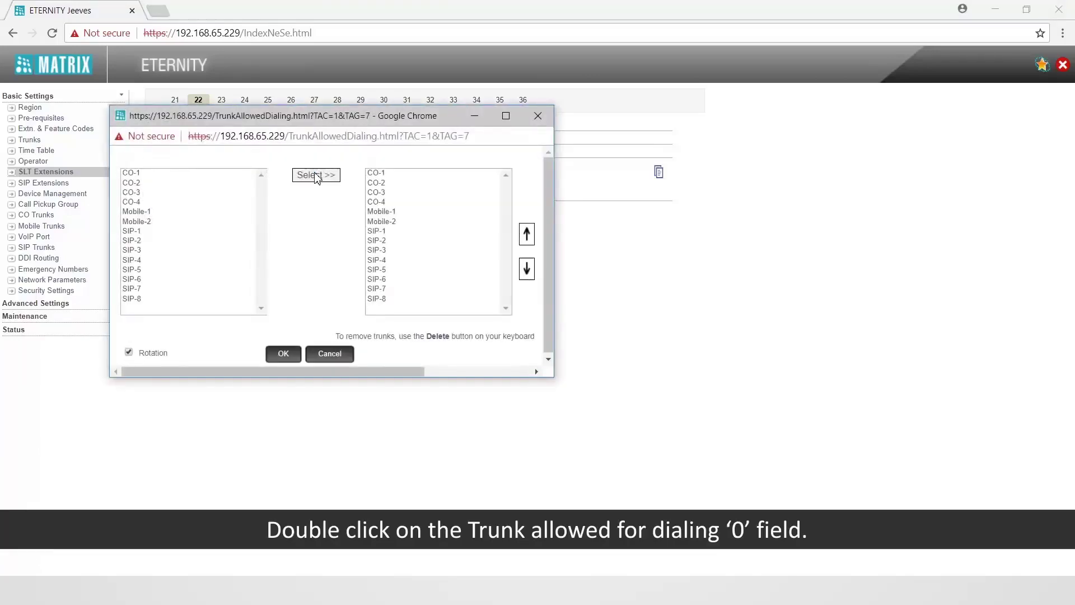
click(378, 177)
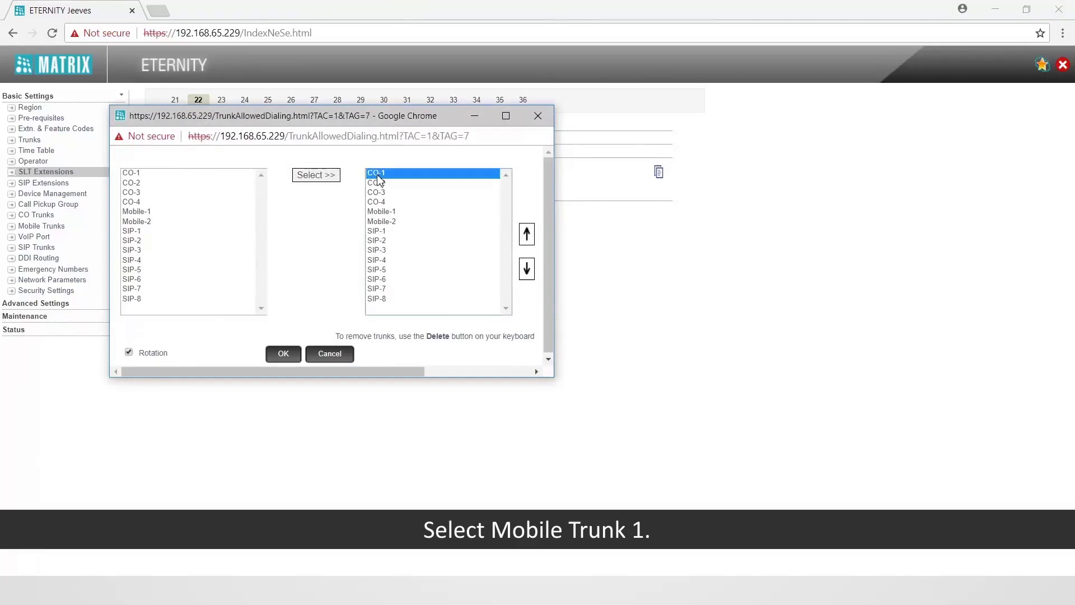
key(Delete)
click(378, 177)
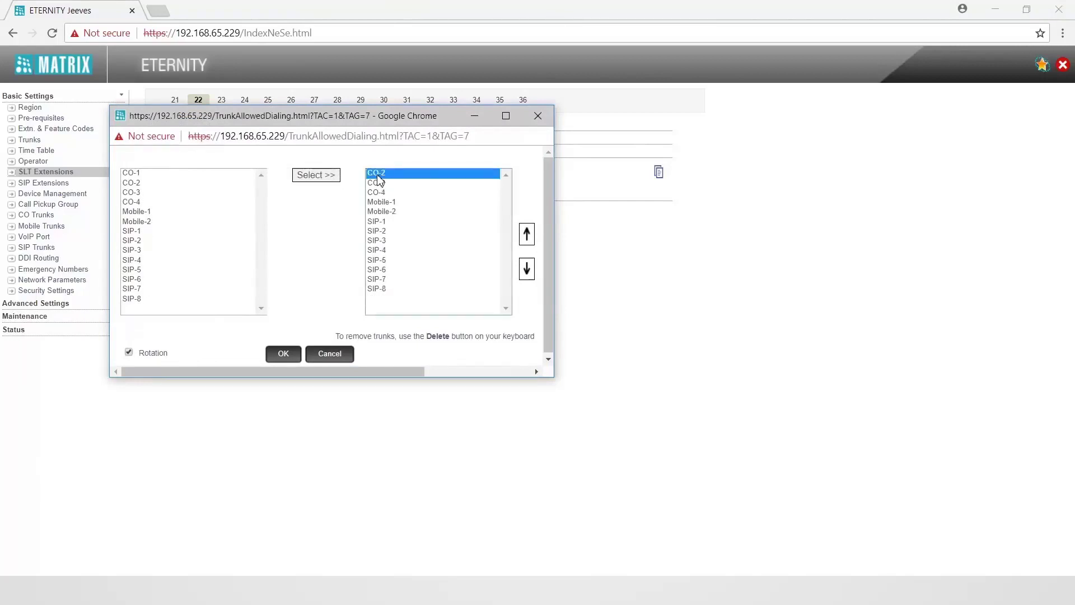
key(Delete)
click(378, 177)
key(Delete)
click(378, 177)
key(Delete)
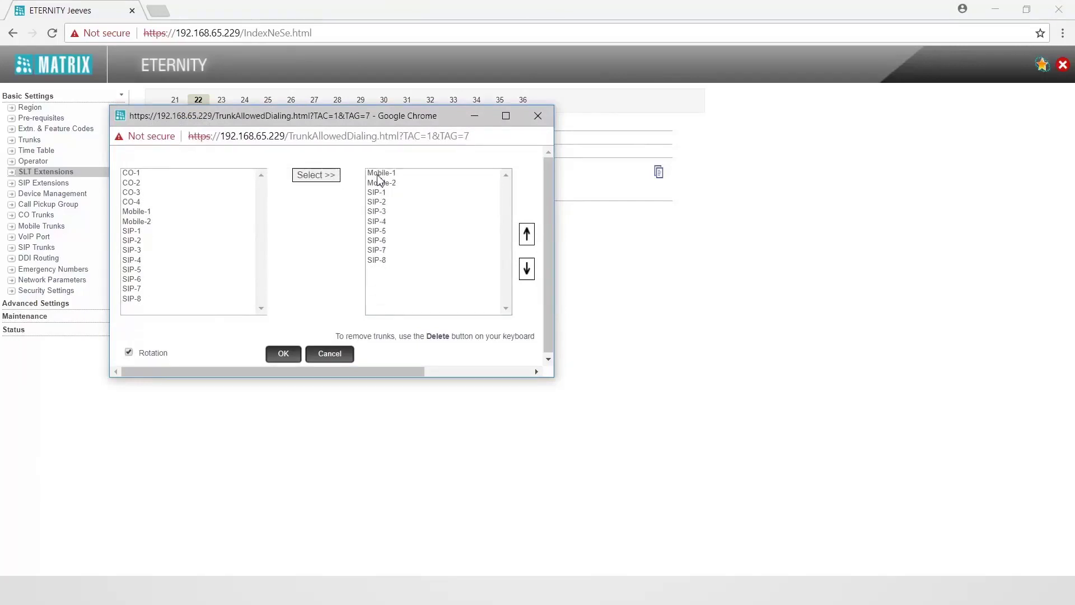
click(384, 185)
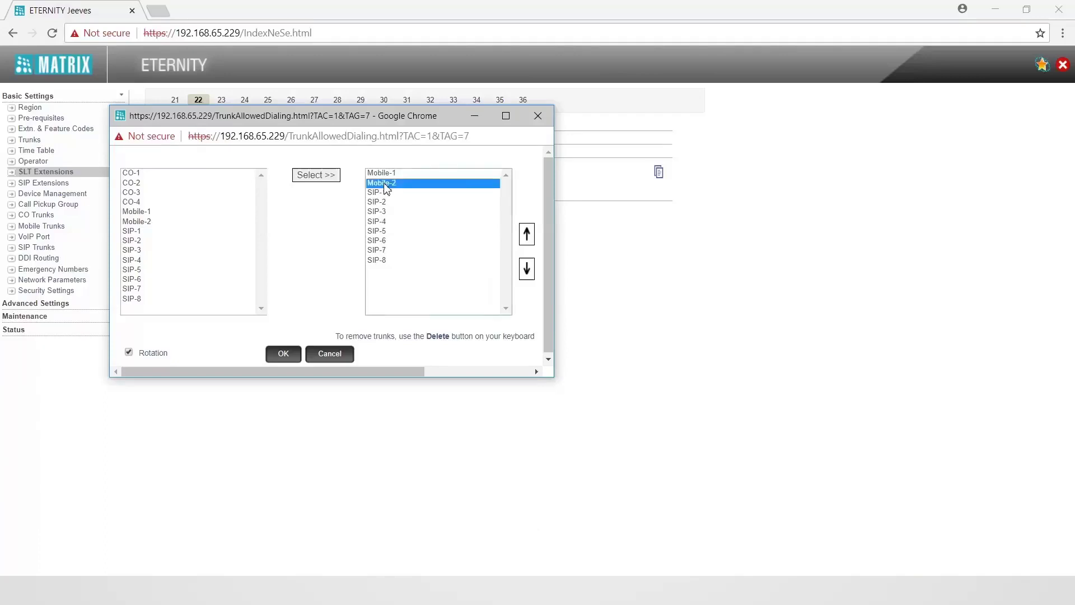
key(Delete)
Remove SIP-1 through SIP-8 from the dialing '0' list, leaving only Mobile-1.
click(384, 186)
key(Delete)
click(384, 186)
key(Delete)
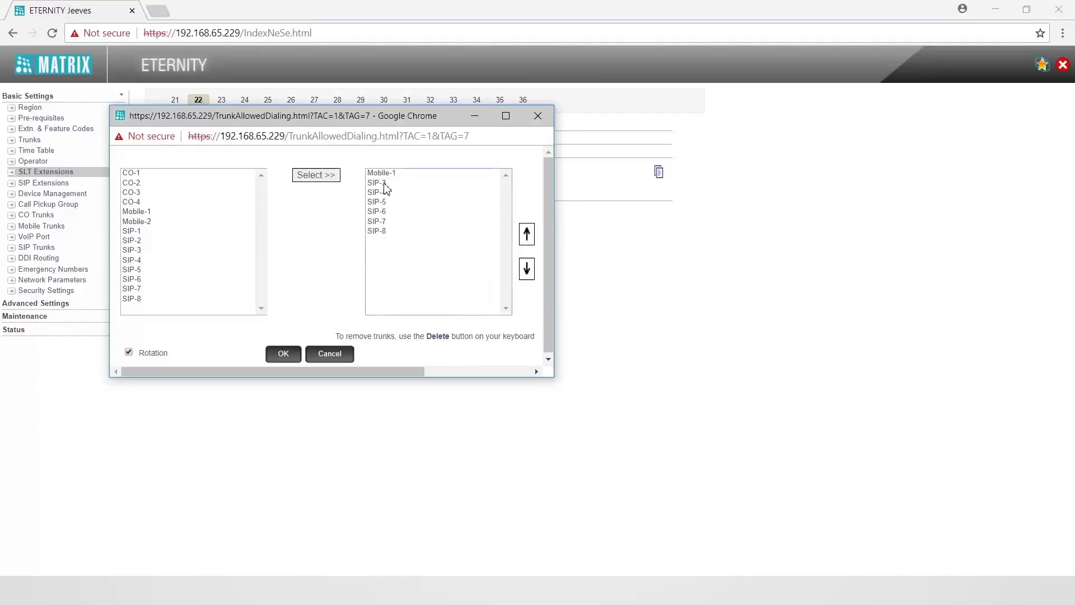
click(385, 185)
key(Delete)
click(384, 186)
key(Delete)
click(384, 185)
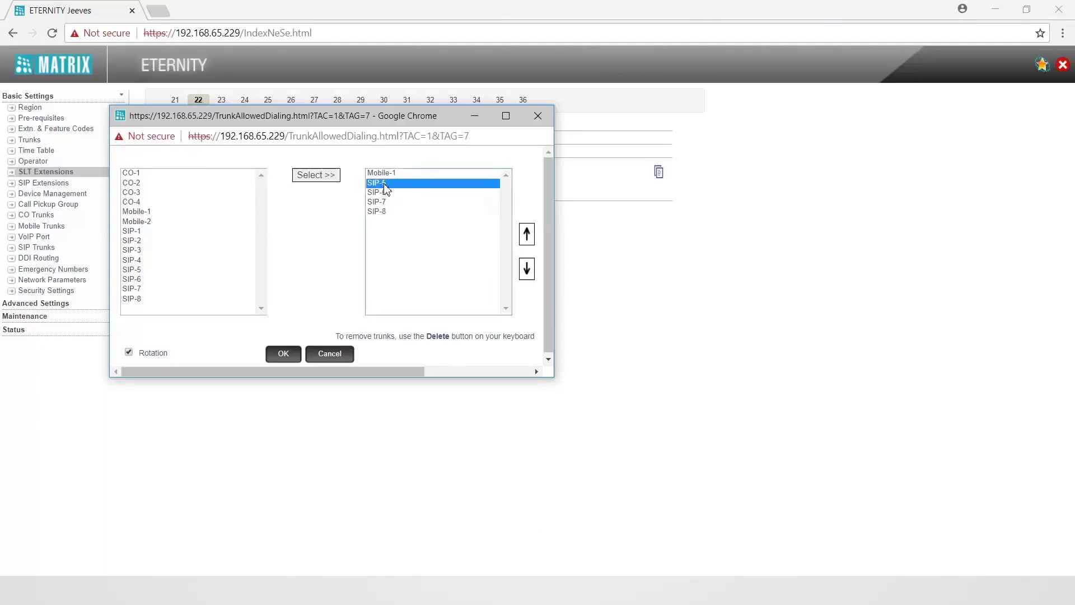
key(Delete)
click(385, 186)
key(Delete)
click(384, 185)
key(Delete)
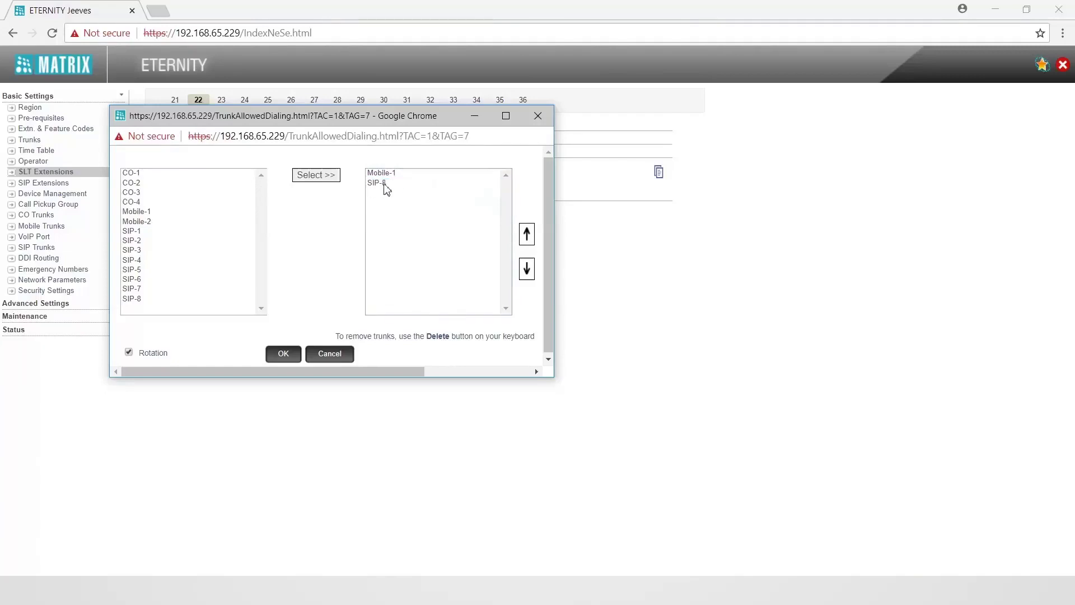
click(384, 186)
key(Delete)
Confirm Mobile-1 as extension 22's only dialing '0' trunk and submit the page.
click(284, 353)
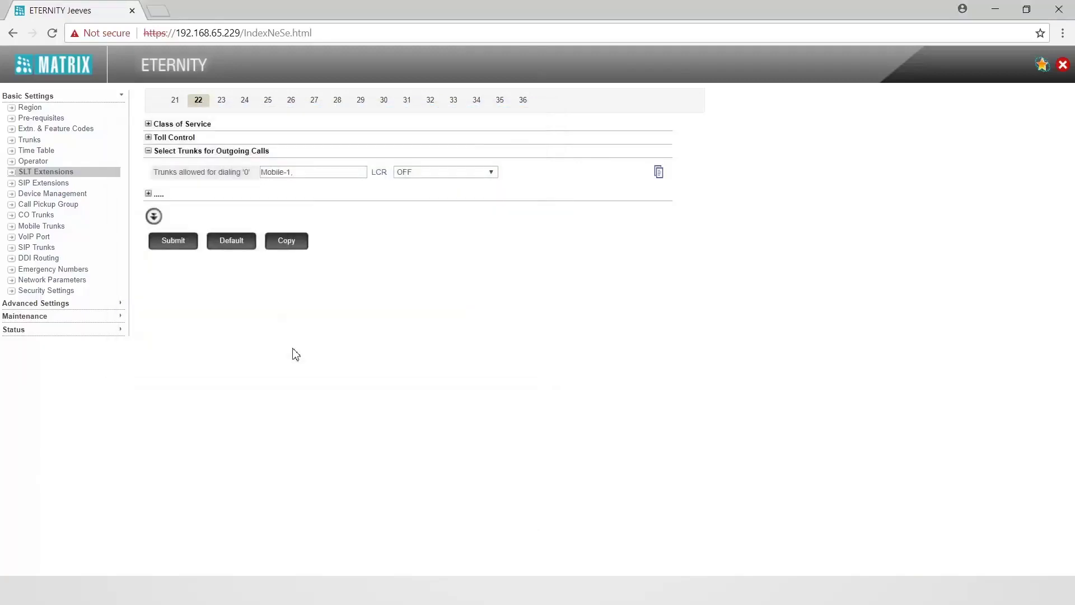
click(174, 241)
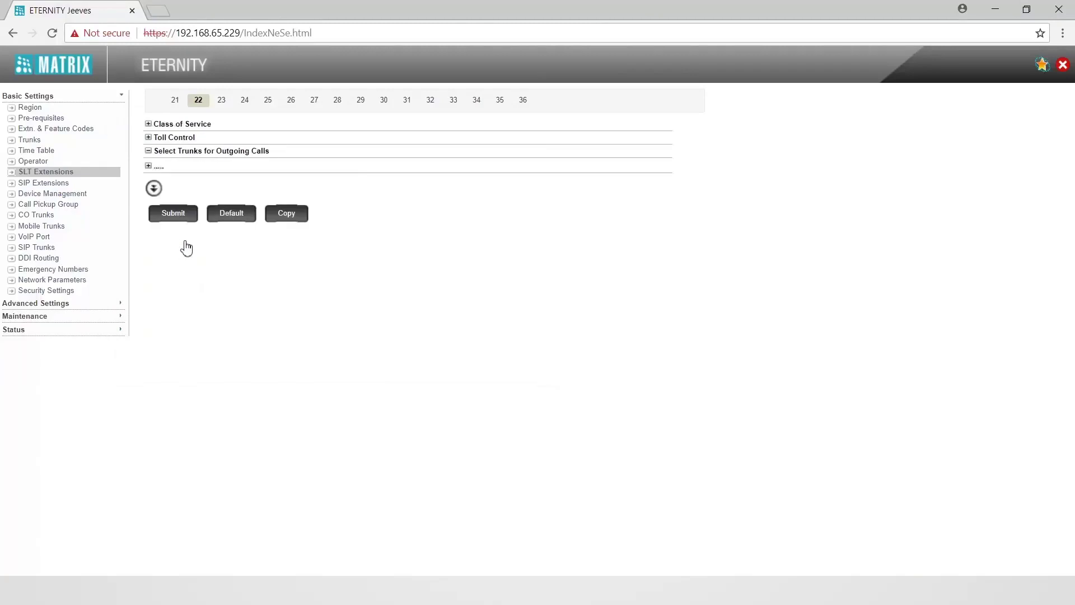